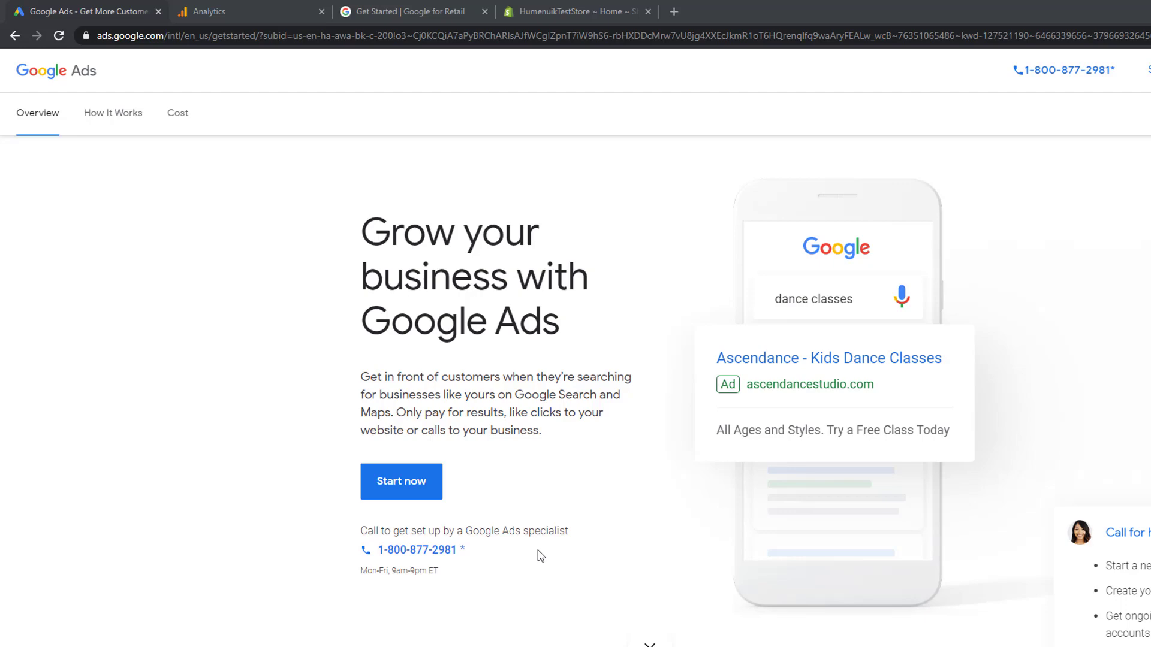
Step: Create a campaign-free Google Ads account set to United States, New York time and US Dollar
{"action": "left_click", "coordinate": [388, 473]}
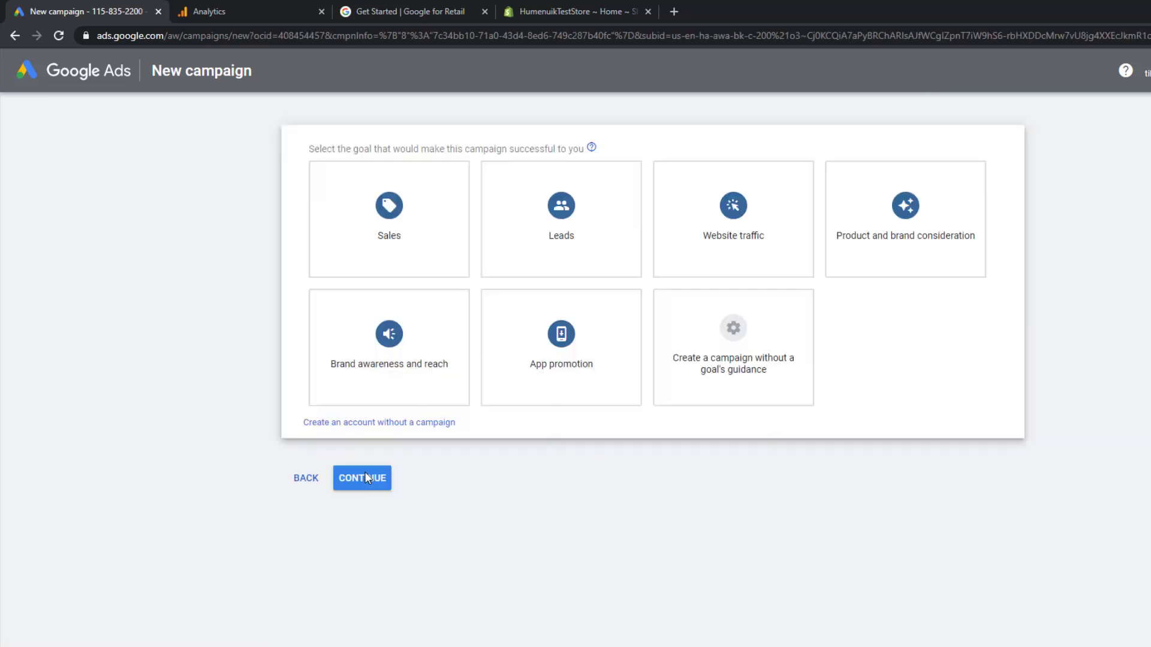
{"action": "left_click", "coordinate": [347, 426]}
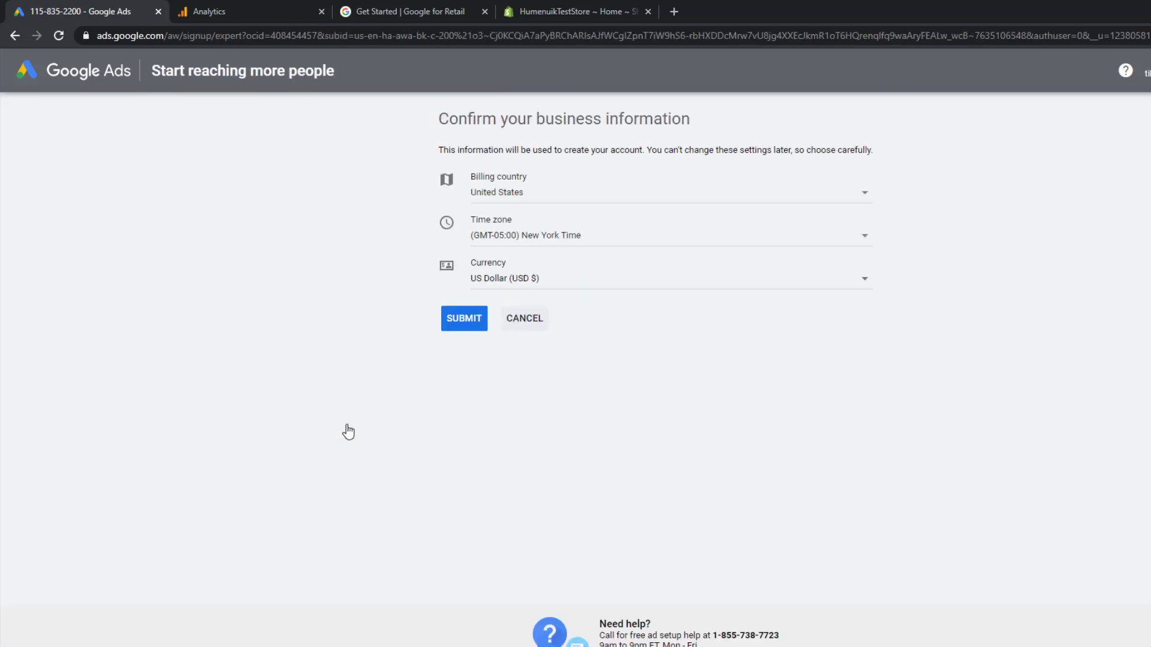
{"action": "left_click", "coordinate": [464, 326]}
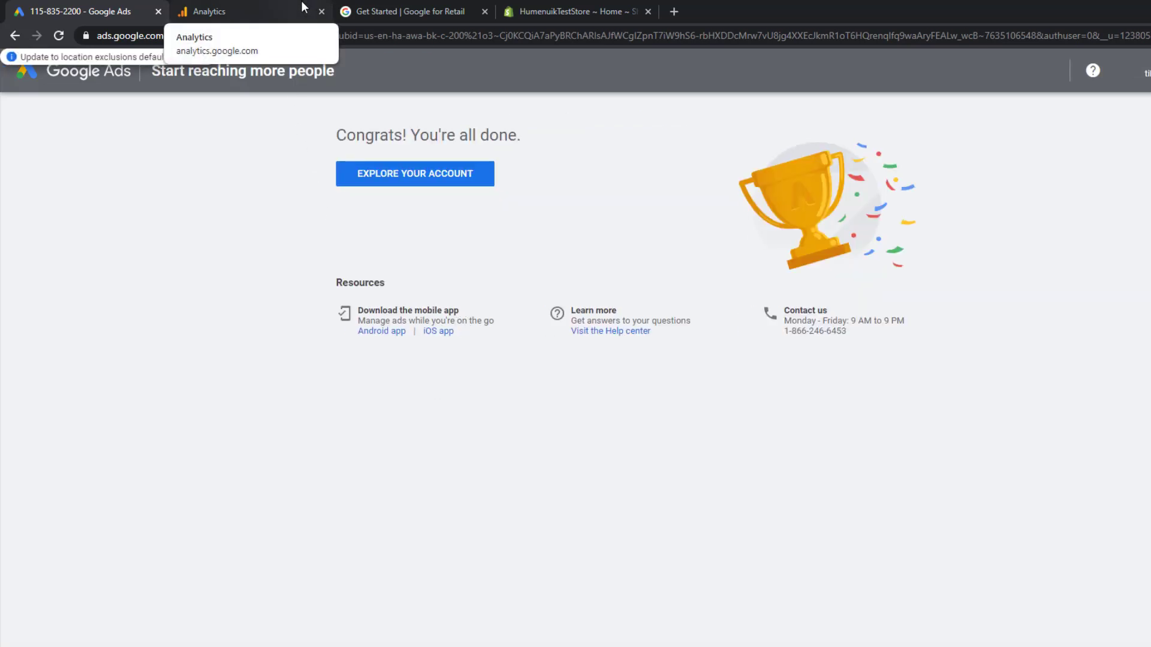
Step: Start a free Google Analytics account named MySiteName
{"action": "left_click", "coordinate": [251, 11]}
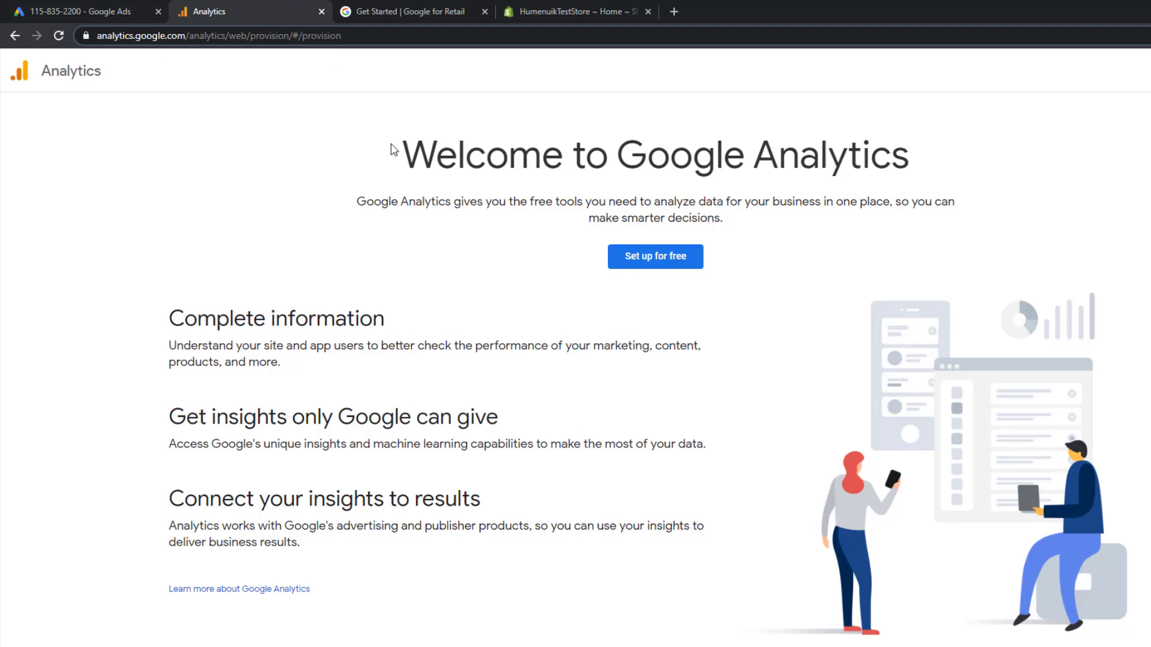
{"action": "left_click", "coordinate": [640, 265]}
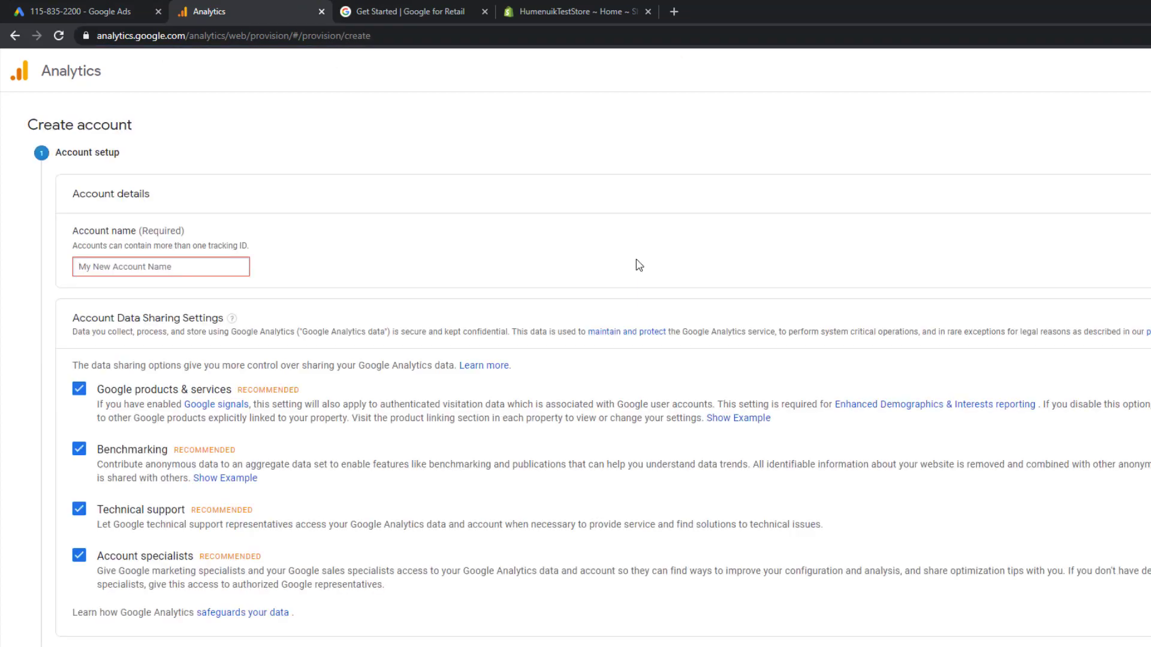
{"action": "left_click", "coordinate": [239, 269]}
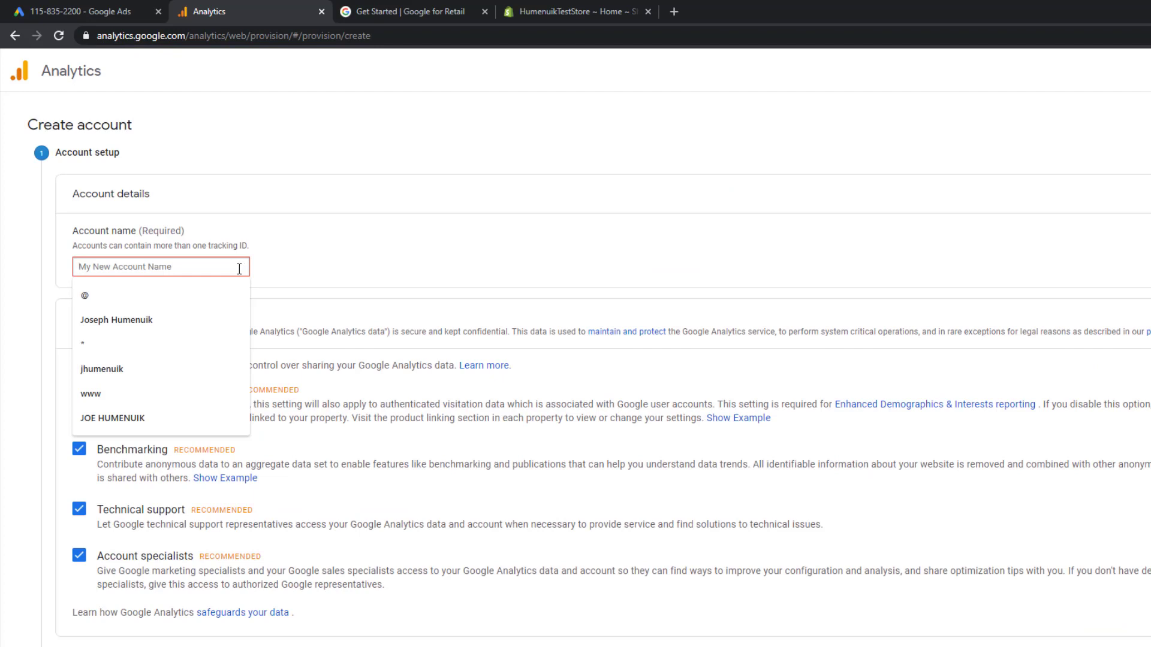
{"action": "type", "text": "MySiteName"}
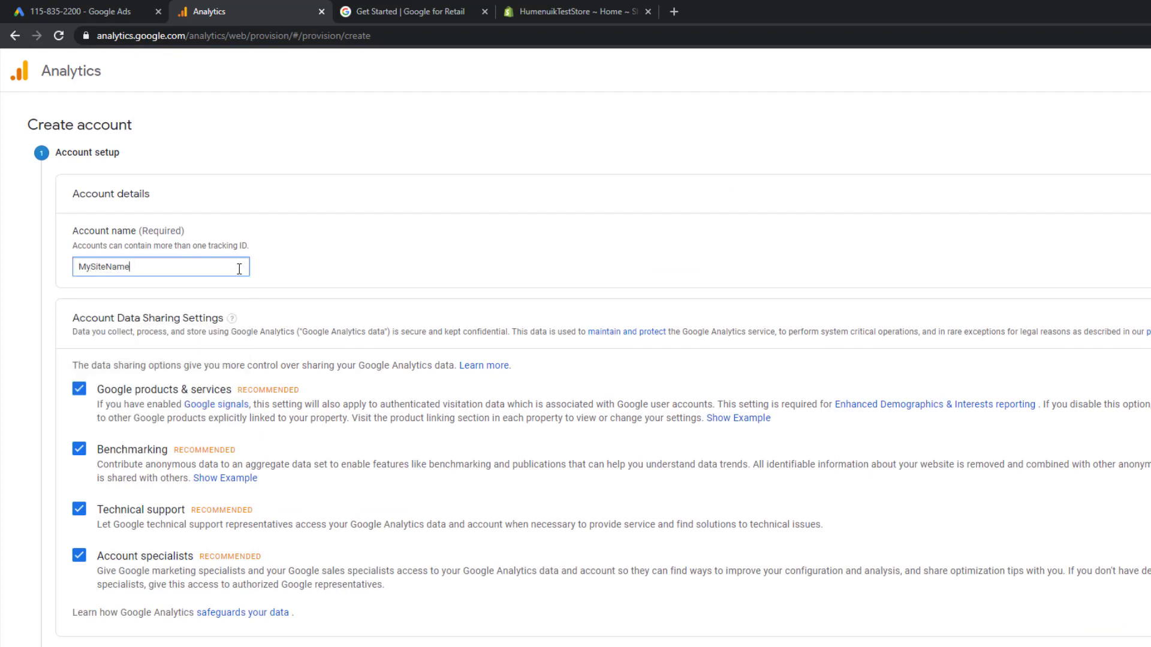
{"action": "key", "text": "Return"}
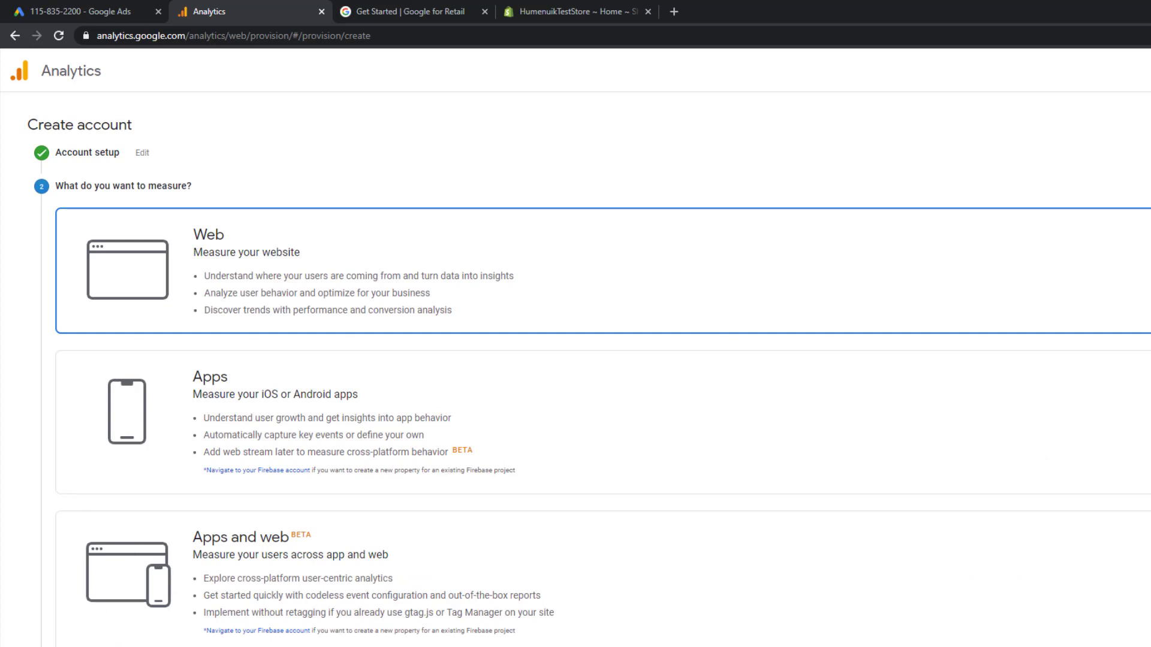
Step: Set up a MySiteName web property for theslouchbuster.com on New York reporting time
{"action": "left_click", "coordinate": [80, 645]}
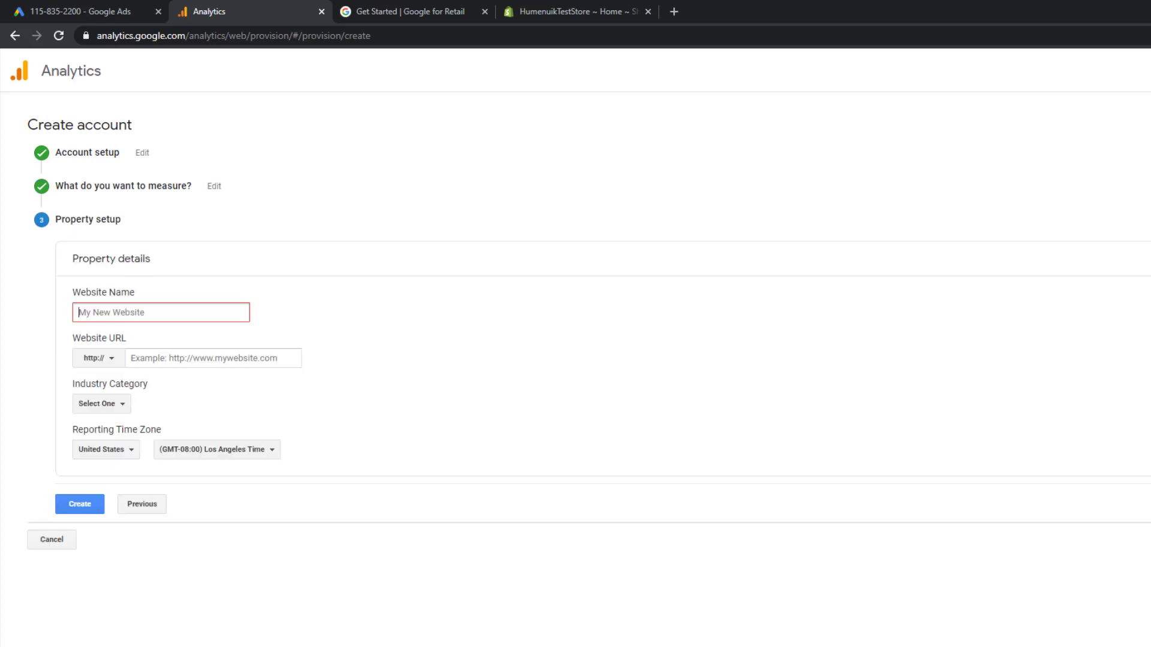
{"action": "left_click", "coordinate": [129, 312]}
{"action": "type", "text": "MySiteName"}
{"action": "key", "text": "Tab"}
{"action": "type", "text": "the"}
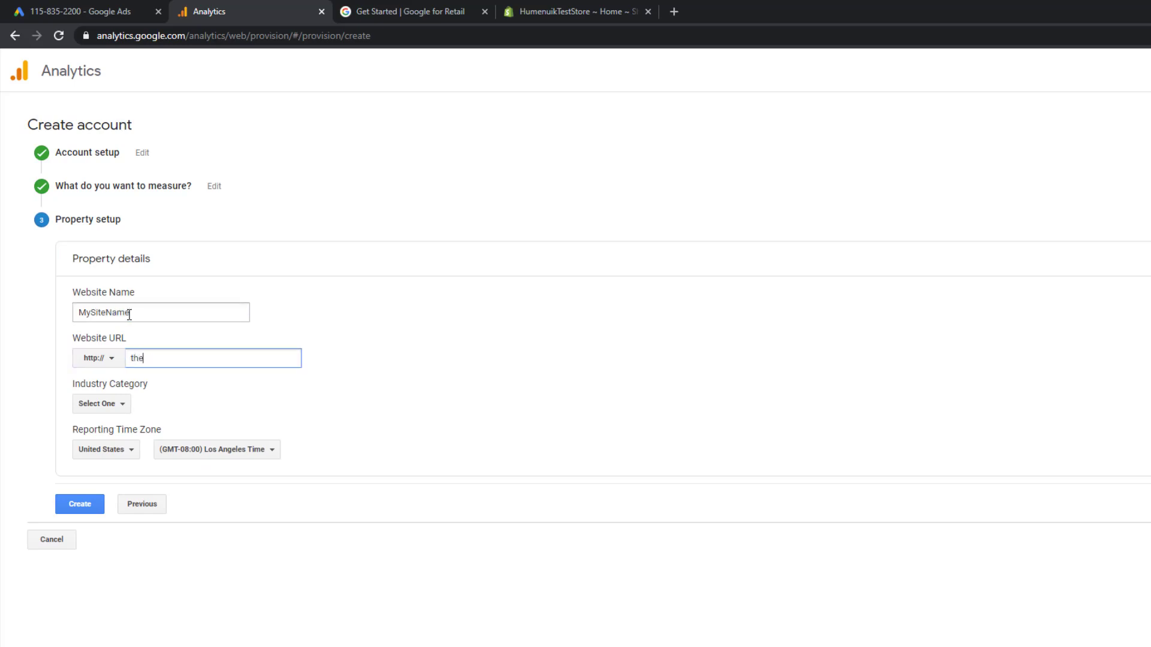
{"action": "type", "text": "slouchbuster.com"}
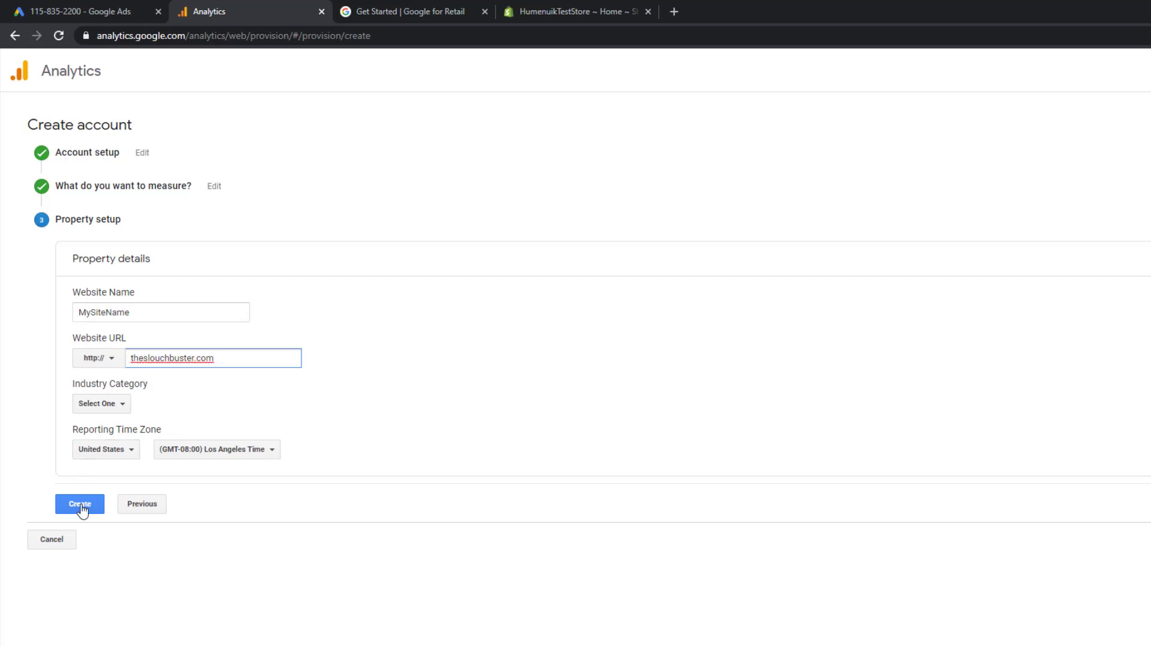
{"action": "left_click", "coordinate": [203, 457]}
{"action": "type", "text": "gmt-05"}
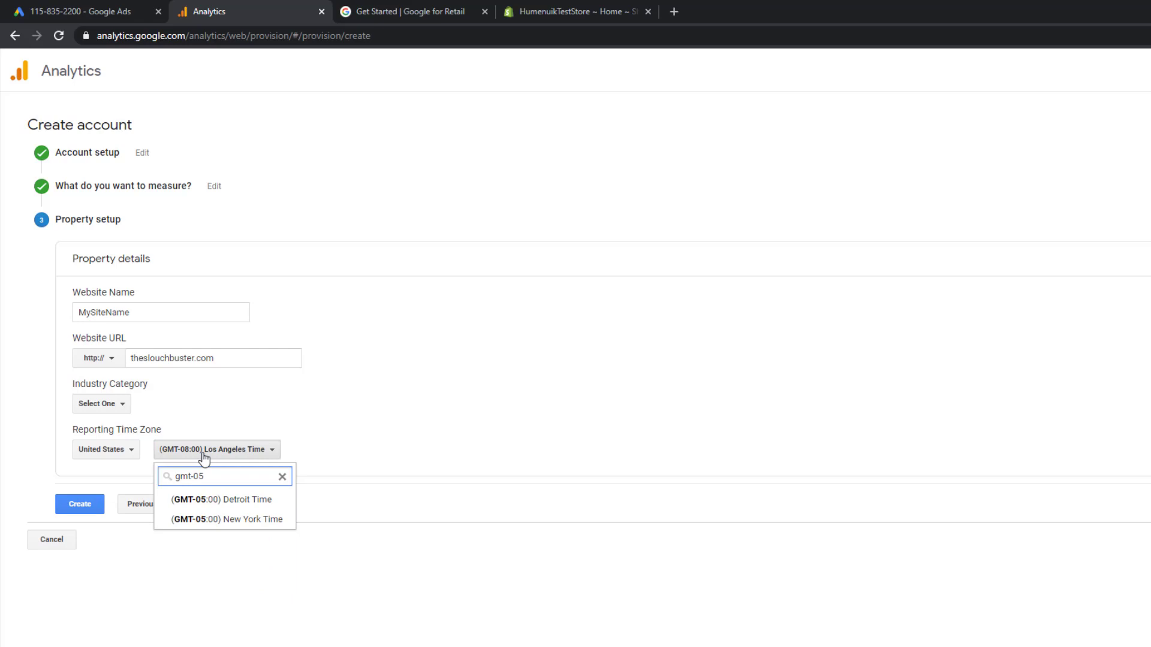
{"action": "left_click", "coordinate": [219, 519]}
Step: Create the property, accepting the GDPR and Analytics terms, then bring up the Merchant Center page
{"action": "left_click", "coordinate": [68, 509]}
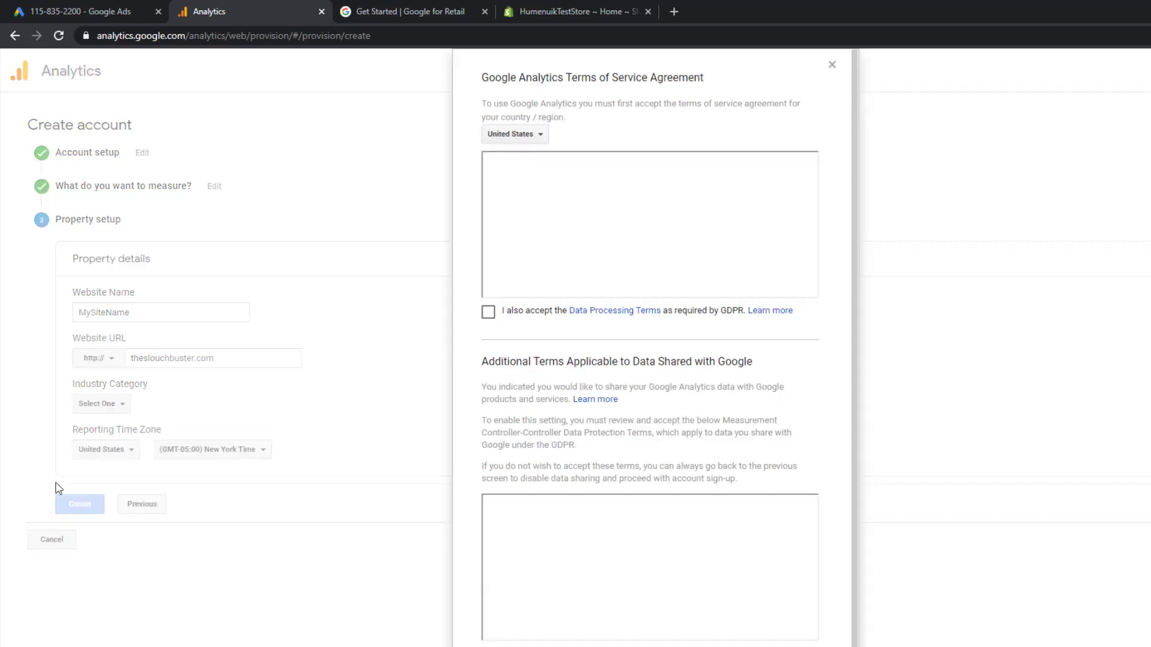
{"action": "left_click", "coordinate": [497, 311]}
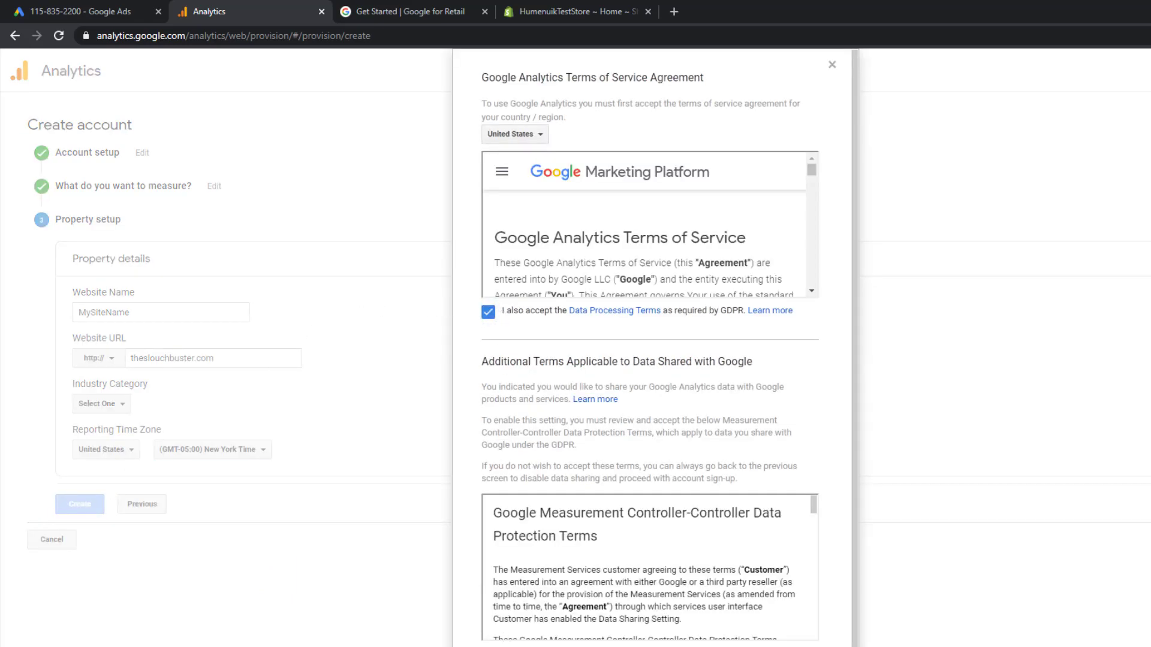
{"action": "left_click", "coordinate": [487, 645]}
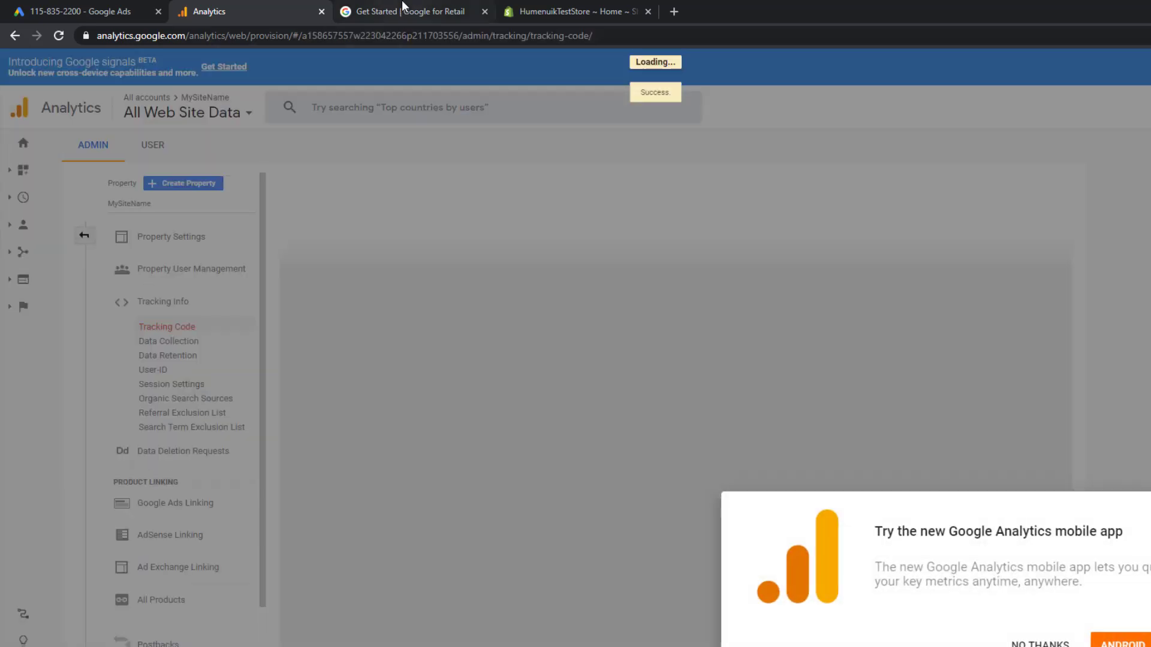
{"action": "left_click", "coordinate": [403, 7]}
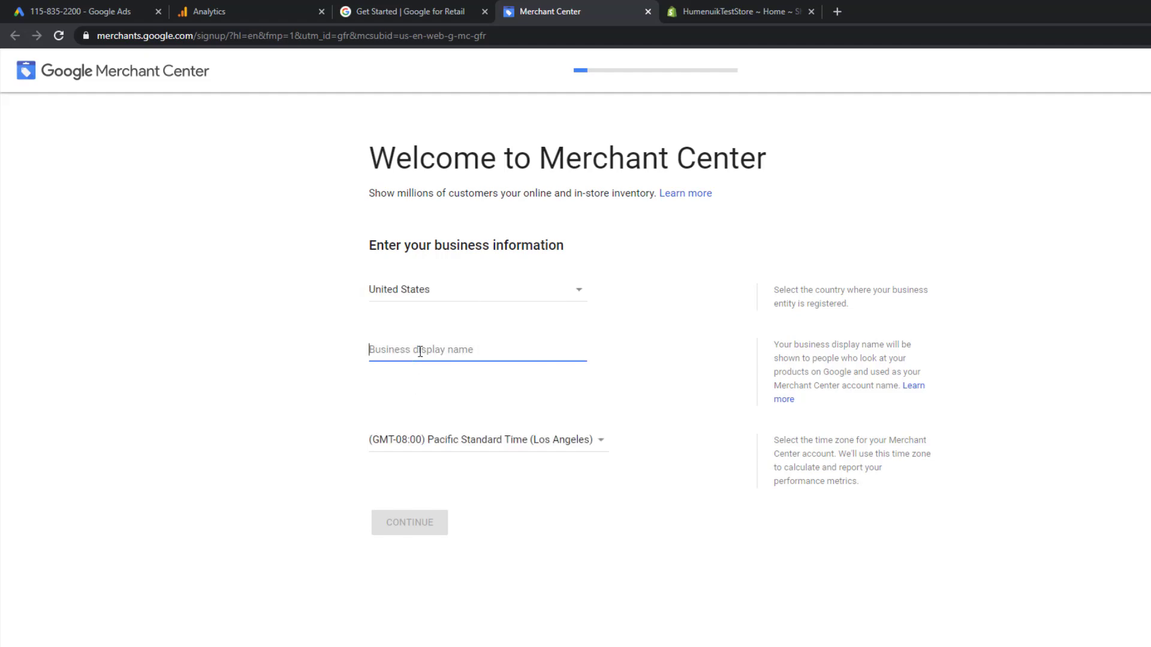
Step: Enter business name 'The Slouch Buster' with the GMT-05:00 New York time zone
{"action": "type", "text": "The Slouch Buster"}
{"action": "left_click", "coordinate": [415, 455]}
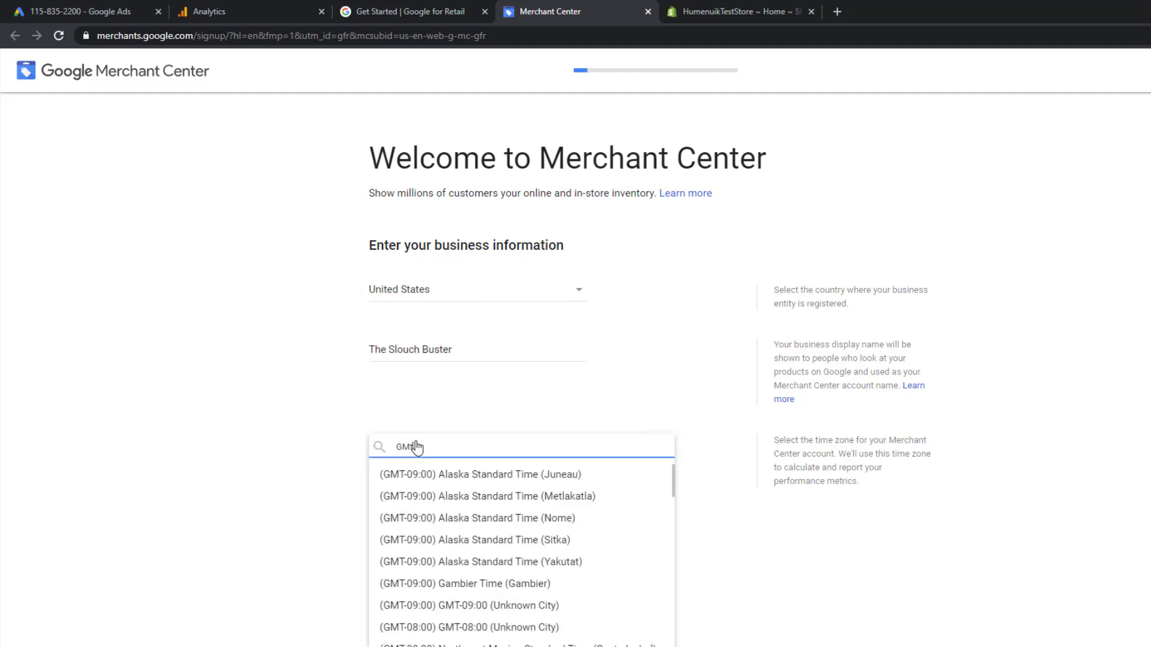
{"action": "type", "text": "GMt-05"}
{"action": "scroll", "coordinate": [469, 558], "scroll_direction": "down", "scroll_amount": 4}
{"action": "left_click", "coordinate": [473, 507]}
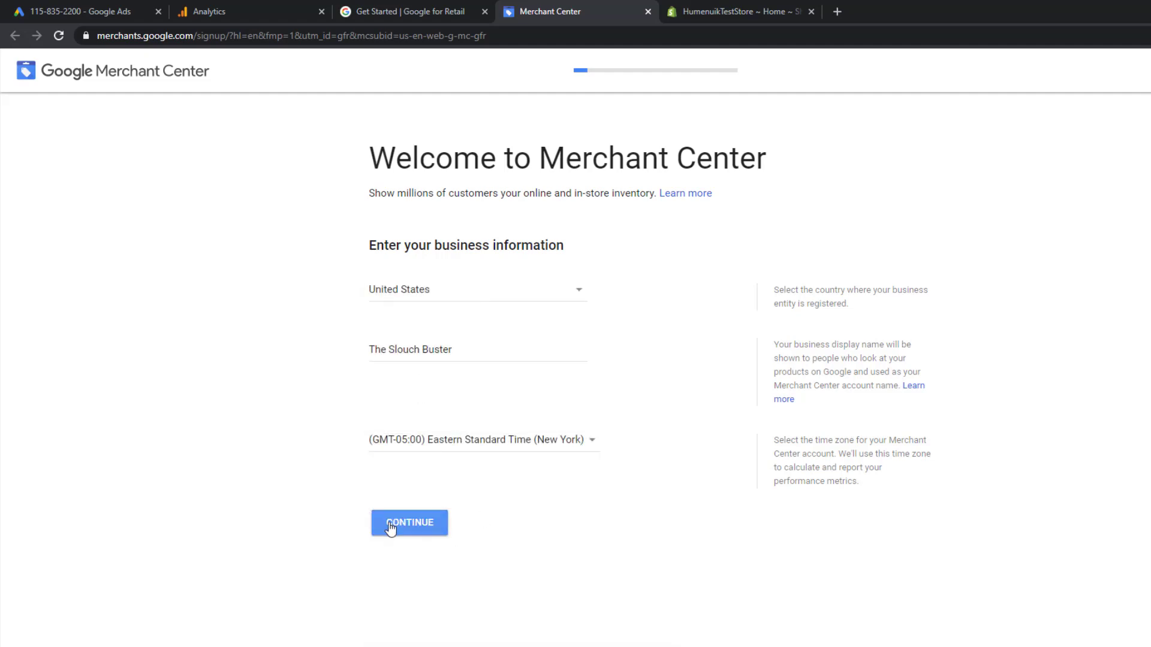
{"action": "left_click", "coordinate": [392, 524]}
Step: Accept the Merchant Center terms and sign up for Shopping ads and the other two programs
{"action": "left_click", "coordinate": [382, 329]}
{"action": "left_click", "coordinate": [405, 383]}
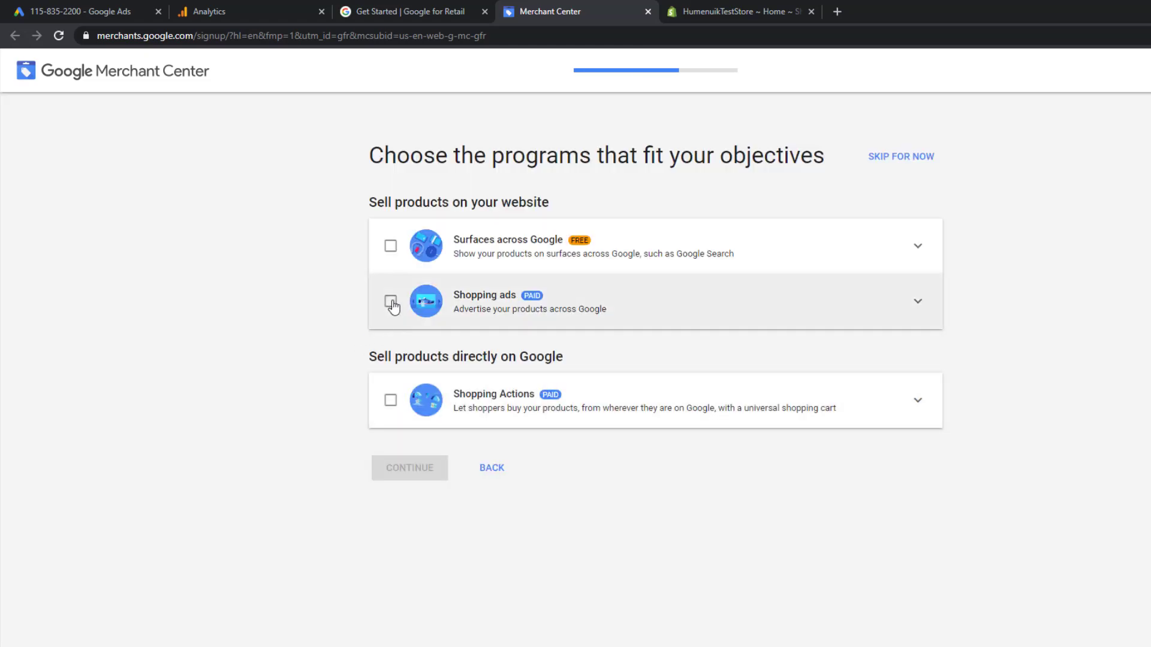
{"action": "left_click", "coordinate": [390, 301]}
{"action": "left_click", "coordinate": [390, 400]}
{"action": "left_click", "coordinate": [393, 463]}
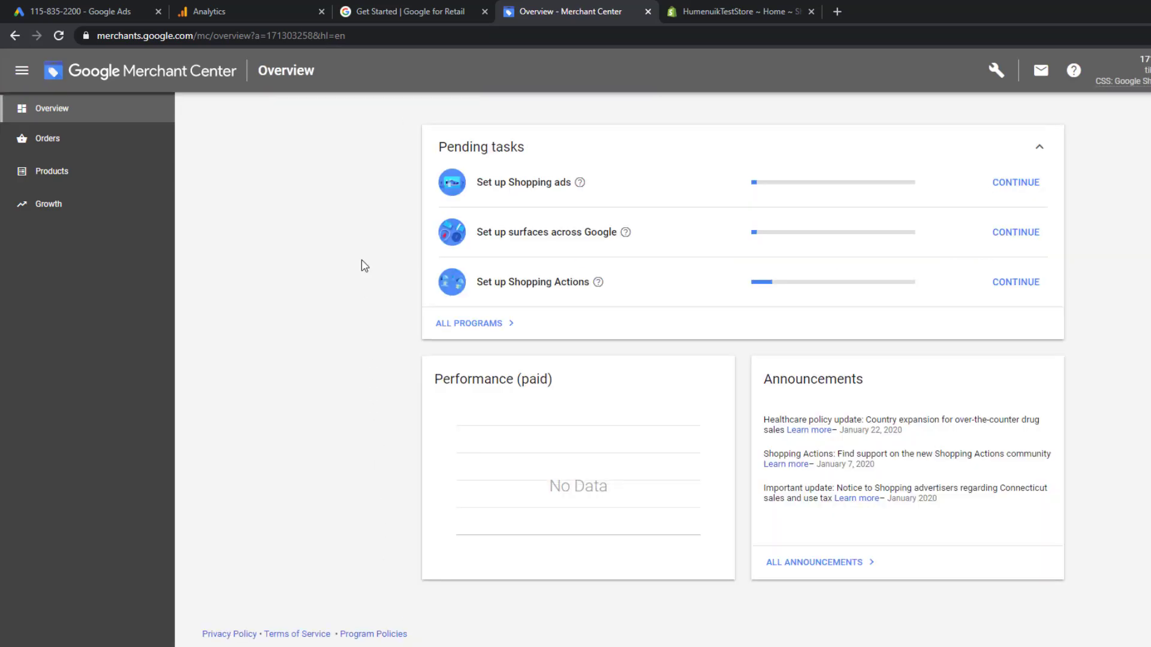
Step: Search the Shopify App Store for 'Google Shopping' and open the free Google Shopping app
{"action": "left_click", "coordinate": [760, 9]}
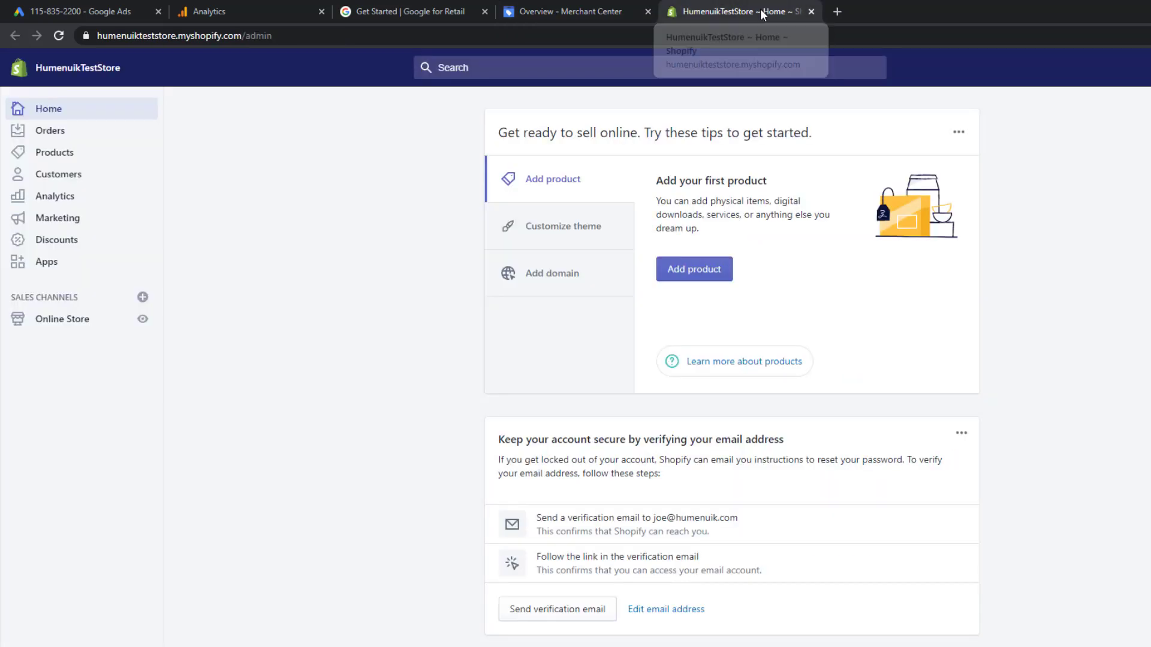
{"action": "left_click", "coordinate": [47, 262]}
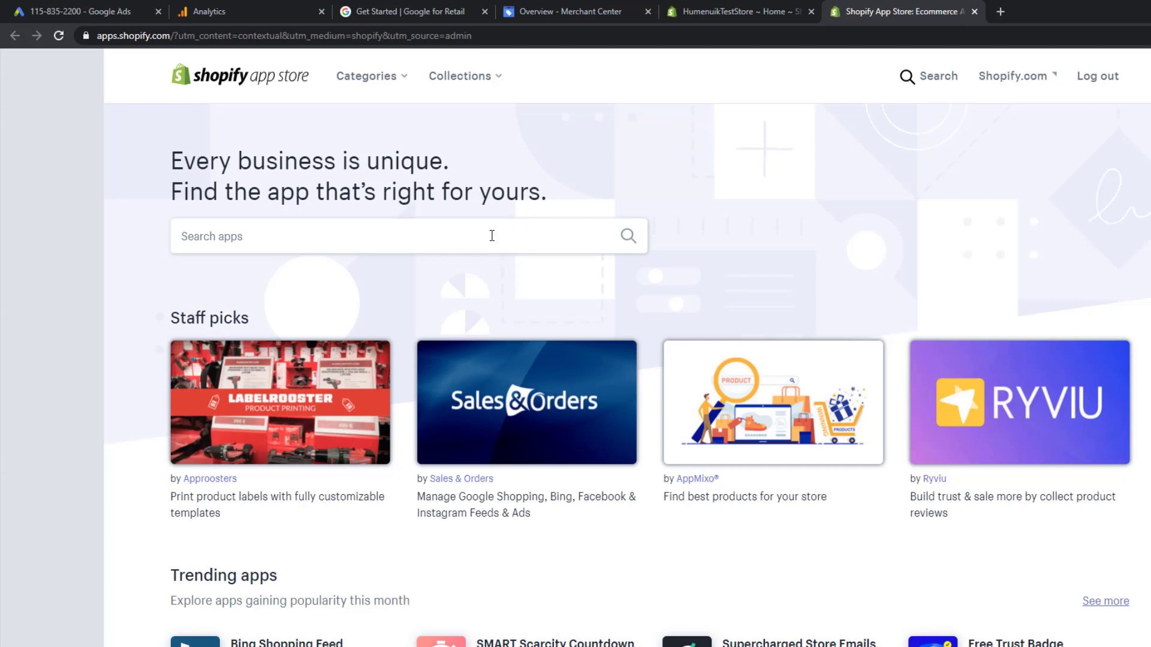
{"action": "left_click", "coordinate": [489, 238]}
{"action": "type", "text": "Google Shopping"}
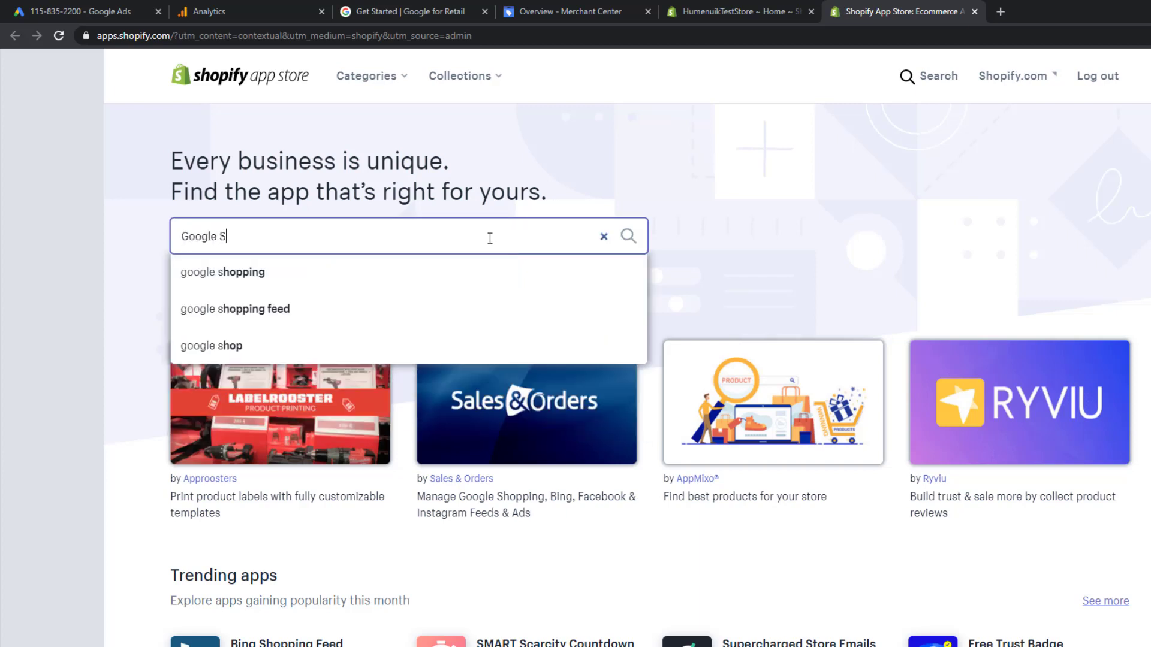
{"action": "left_click", "coordinate": [426, 288]}
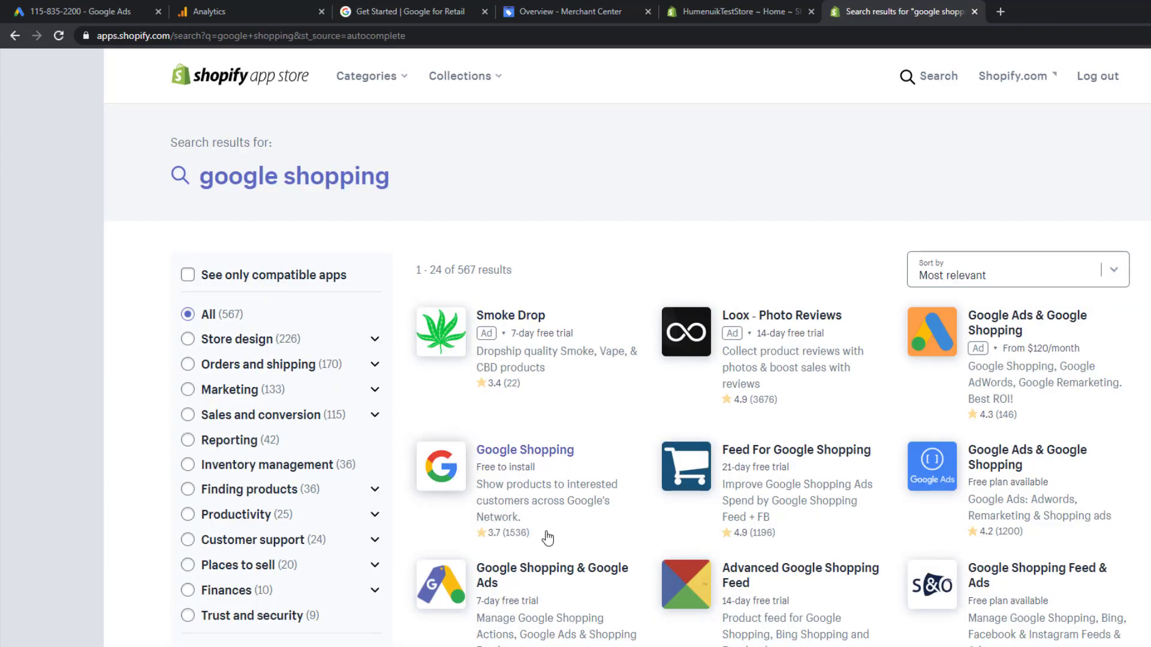
{"action": "left_click", "coordinate": [454, 480]}
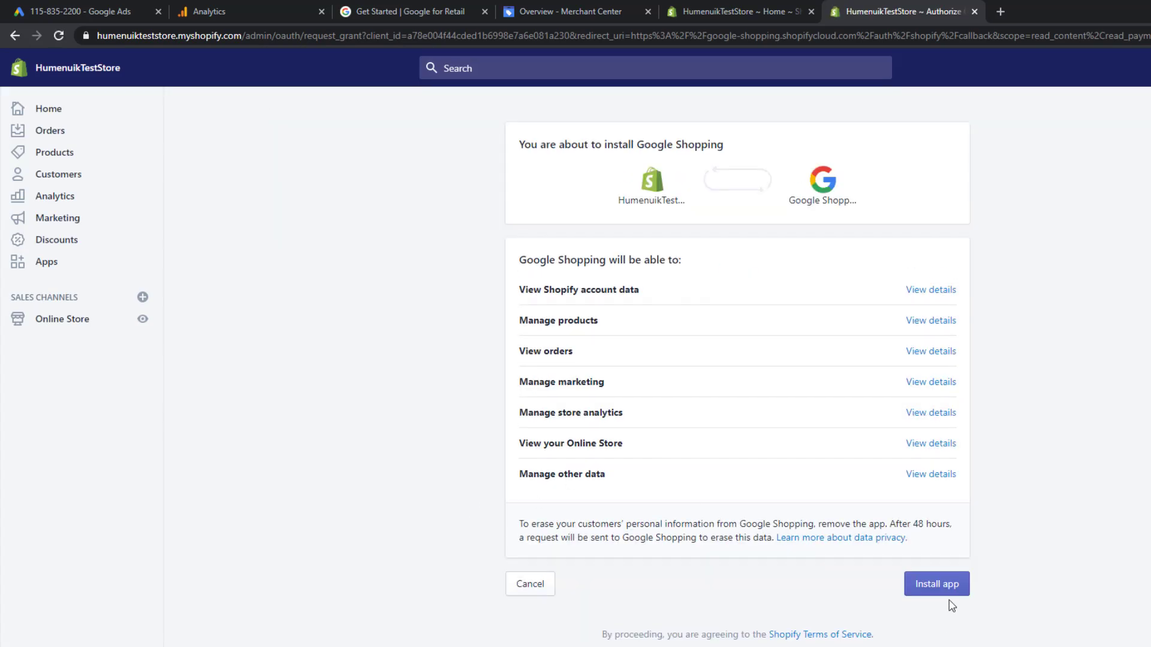
Step: Confirm installation of the Google Shopping app on the authorization page
{"action": "left_click", "coordinate": [950, 593]}
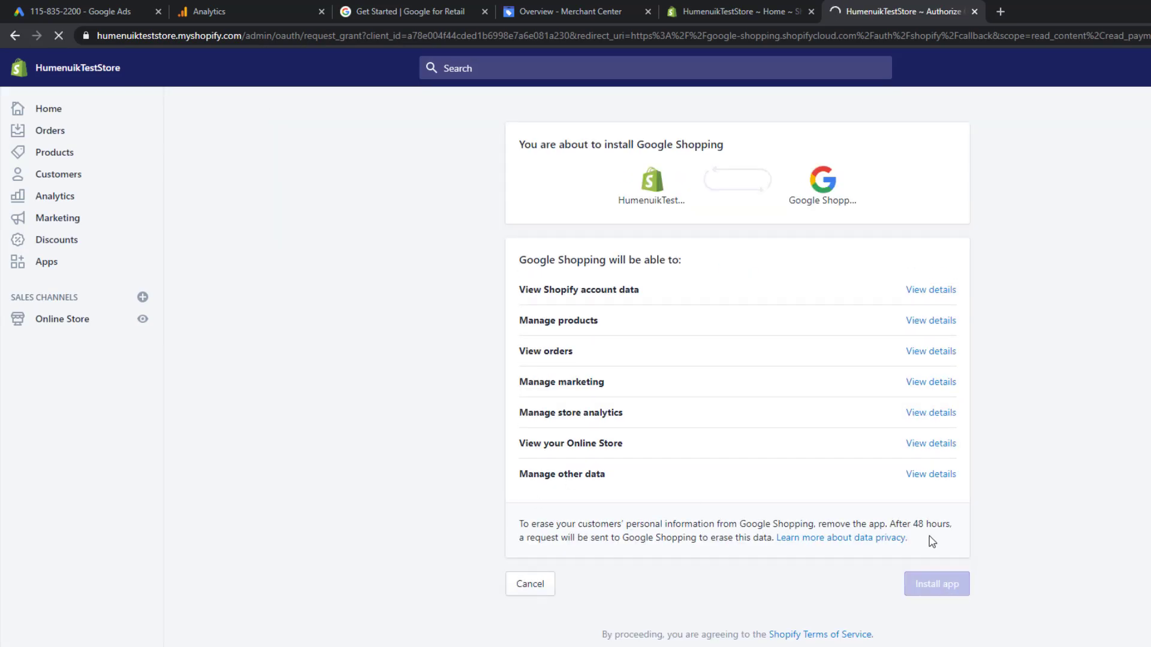